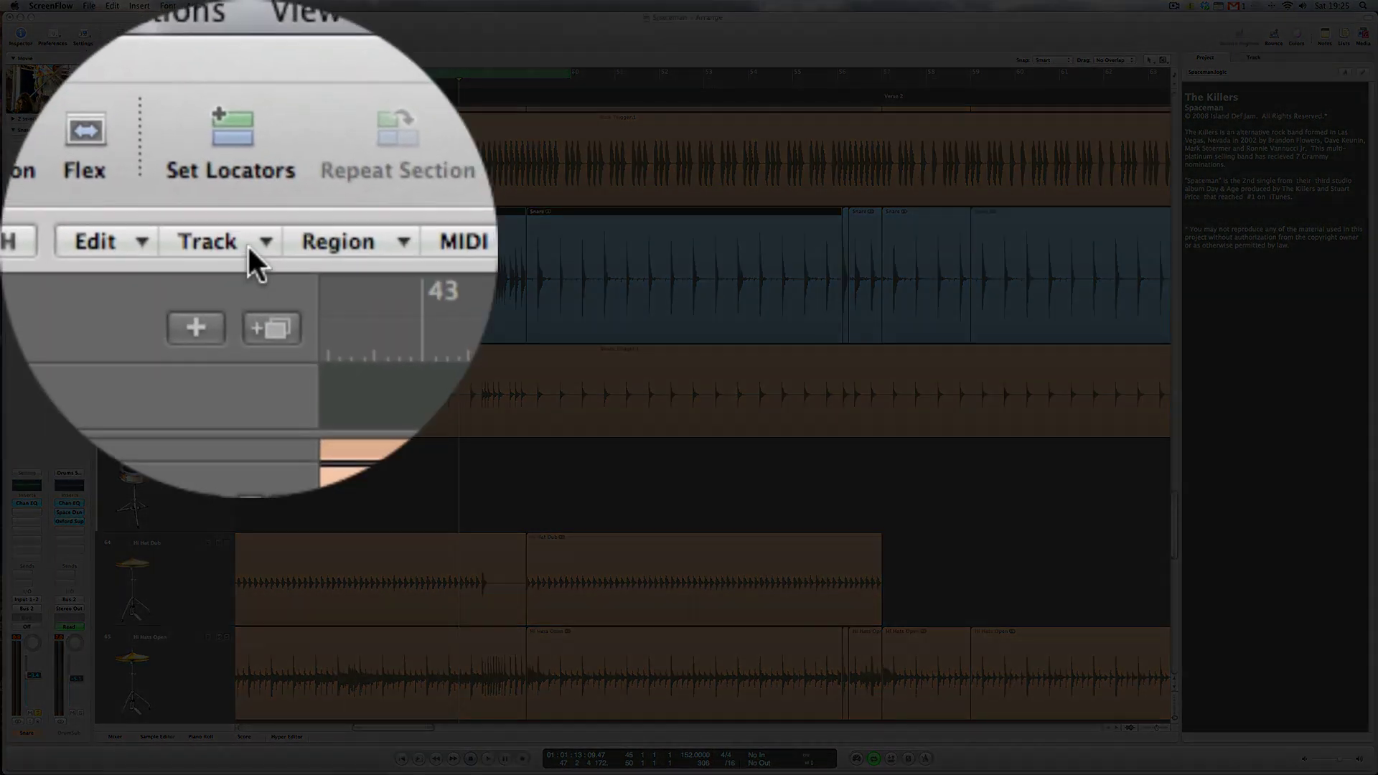
Start Drum Replacement/Doubling on the selected Snare track from the Track menu.
click(246, 244)
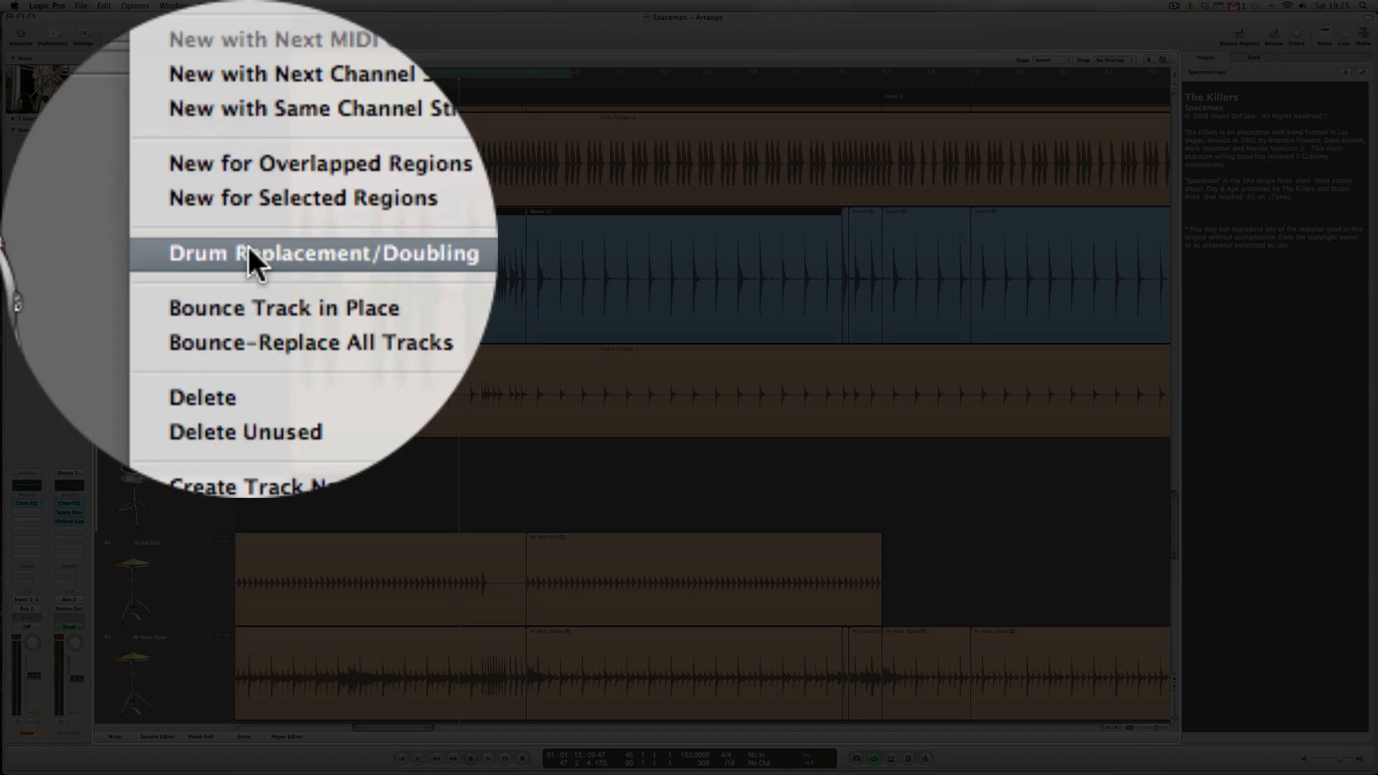
click(246, 245)
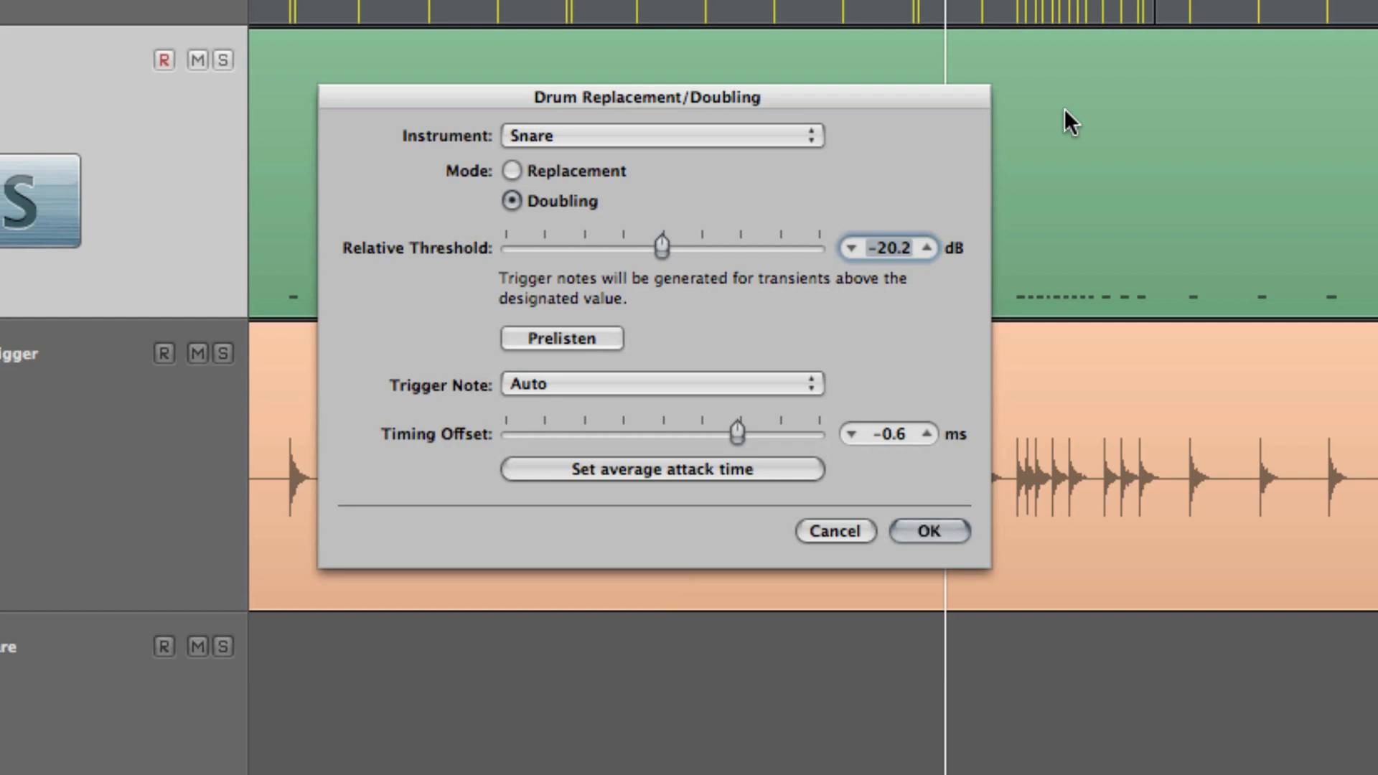
Keep Instrument on Snare and drag Relative Threshold down to about −20 dB for more hits.
click(711, 128)
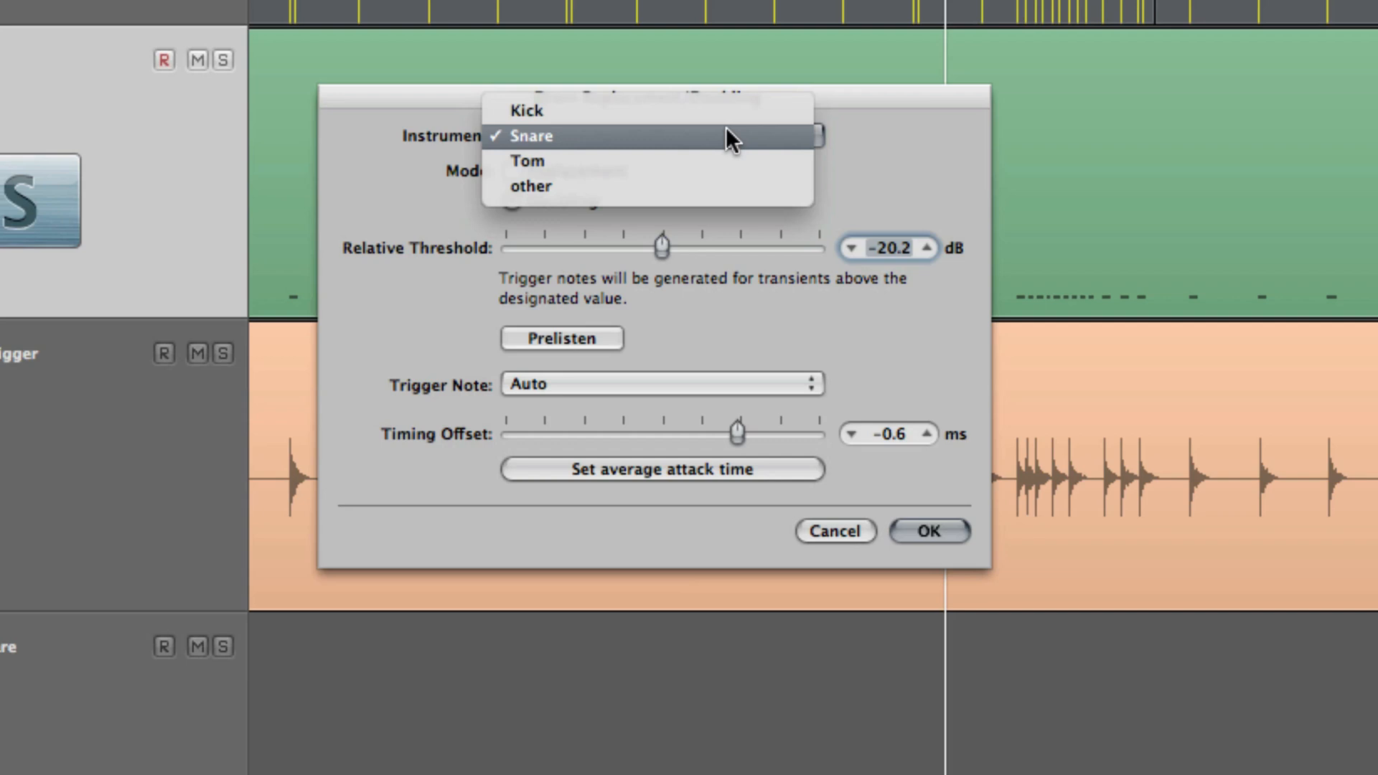
click(850, 133)
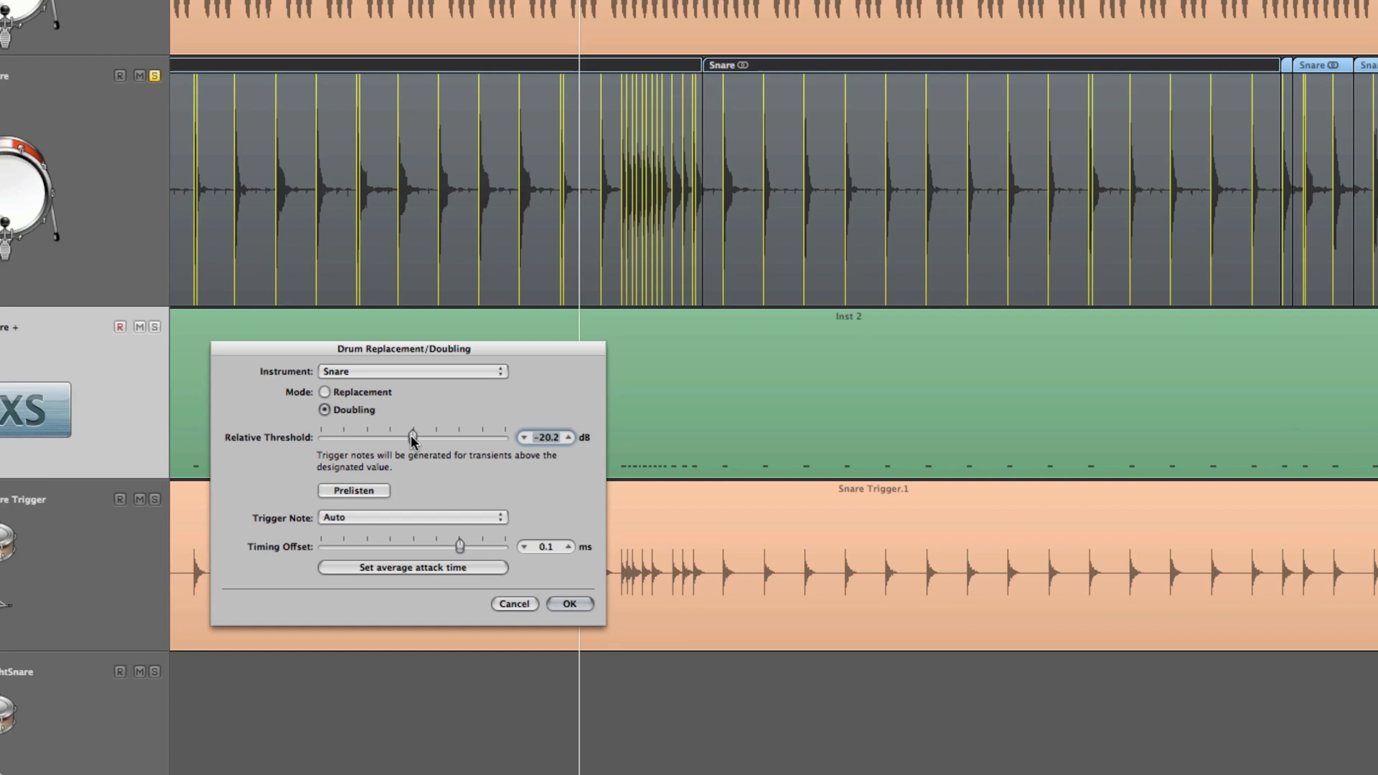
mouse_move(412, 437)
mouse_down()
mouse_move(333, 437)
mouse_move(496, 429)
mouse_move(443, 434)
mouse_up()
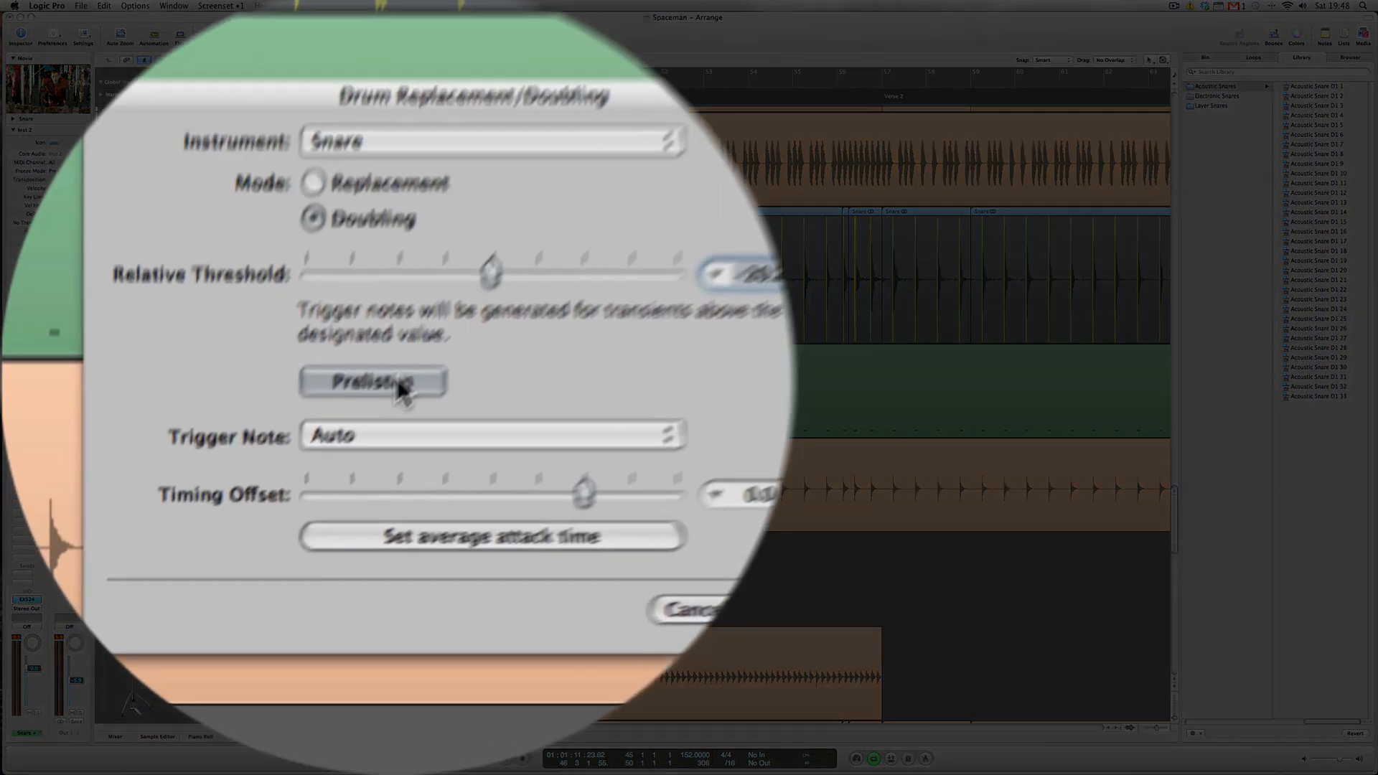
Prelisten the triggered snare and settle on Electronic Snare D1 12 after trying D1 15 and D1 30.
click(343, 445)
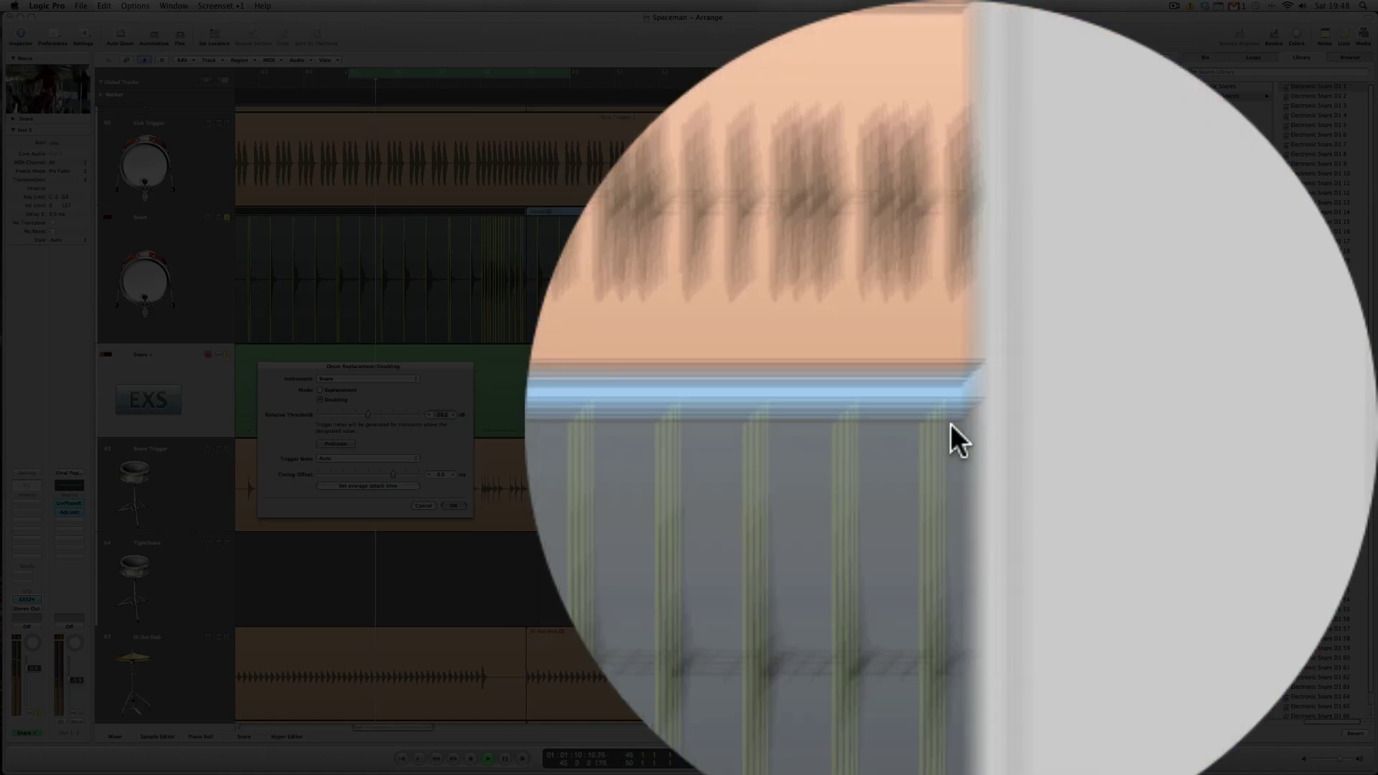
click(923, 366)
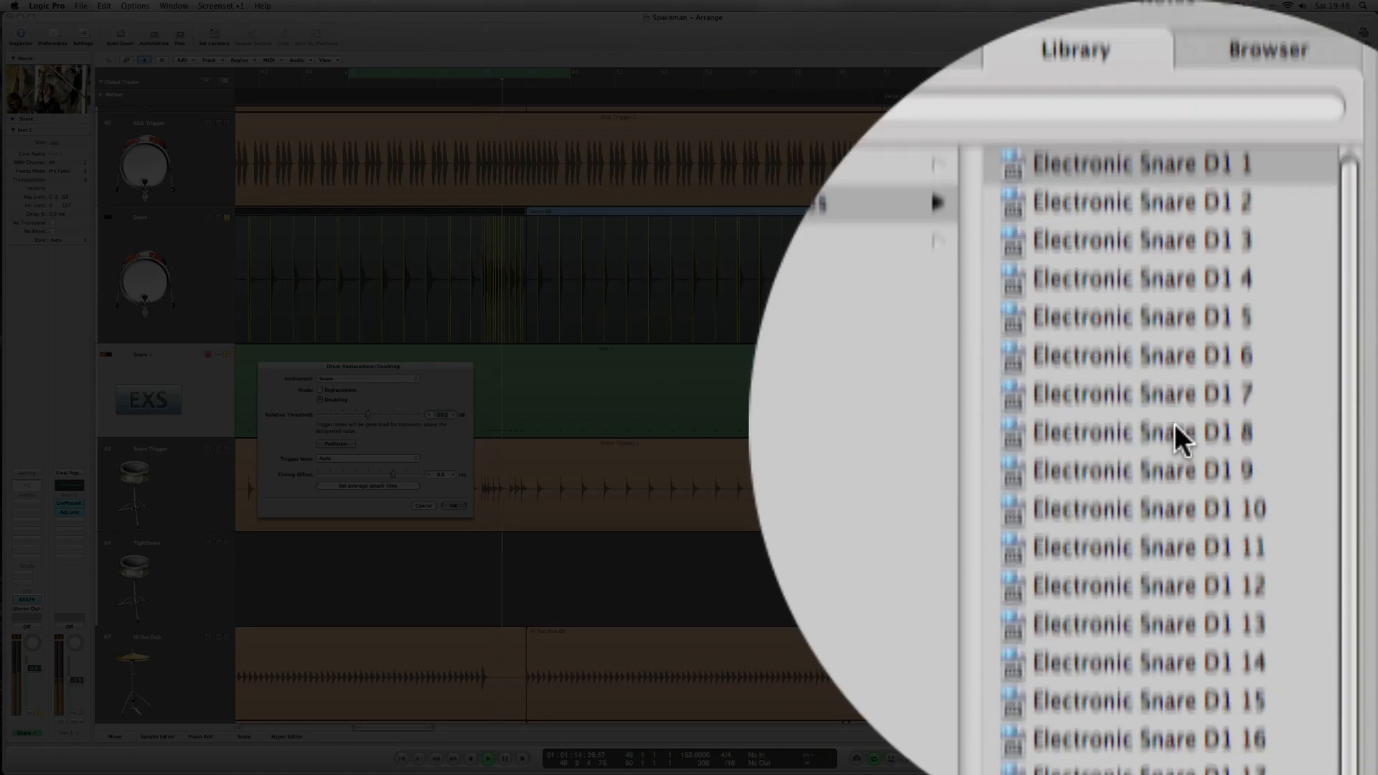
click(1197, 422)
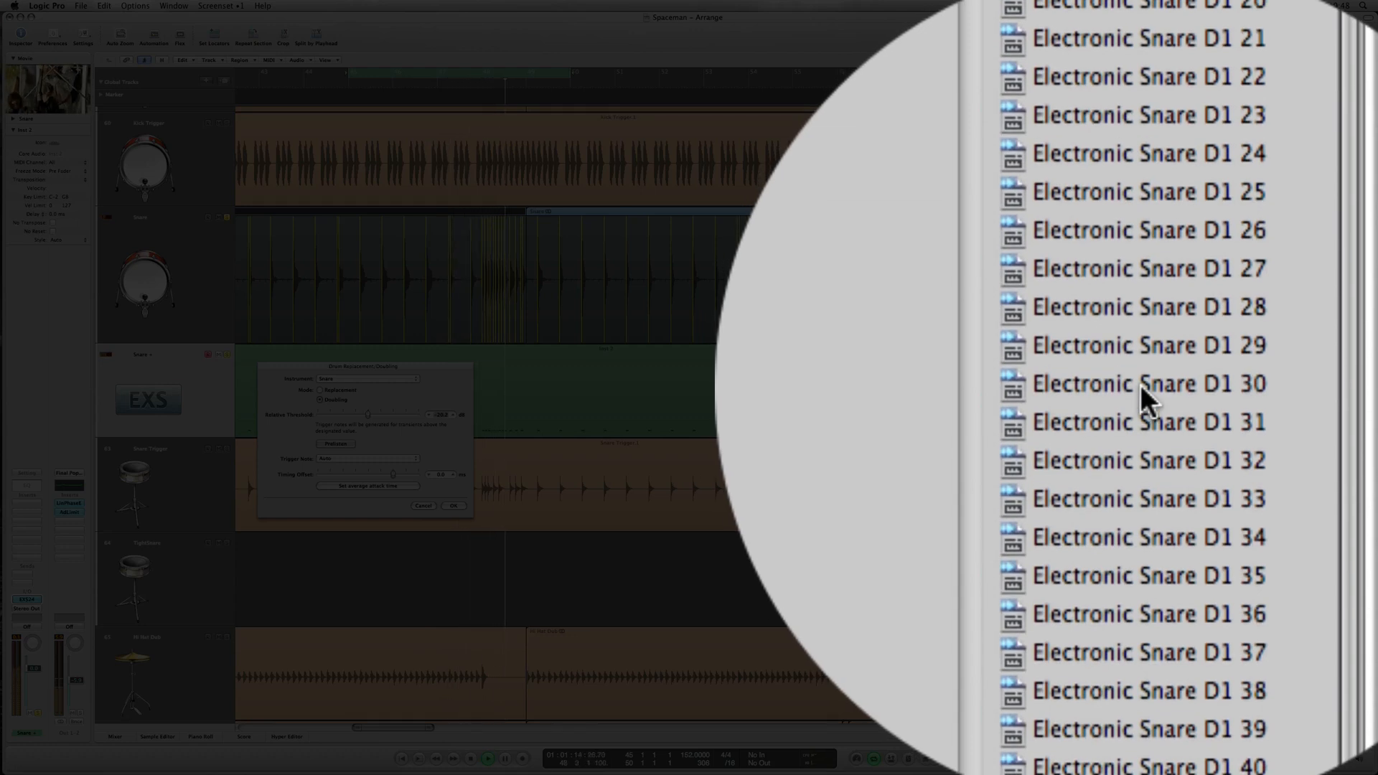
click(1140, 384)
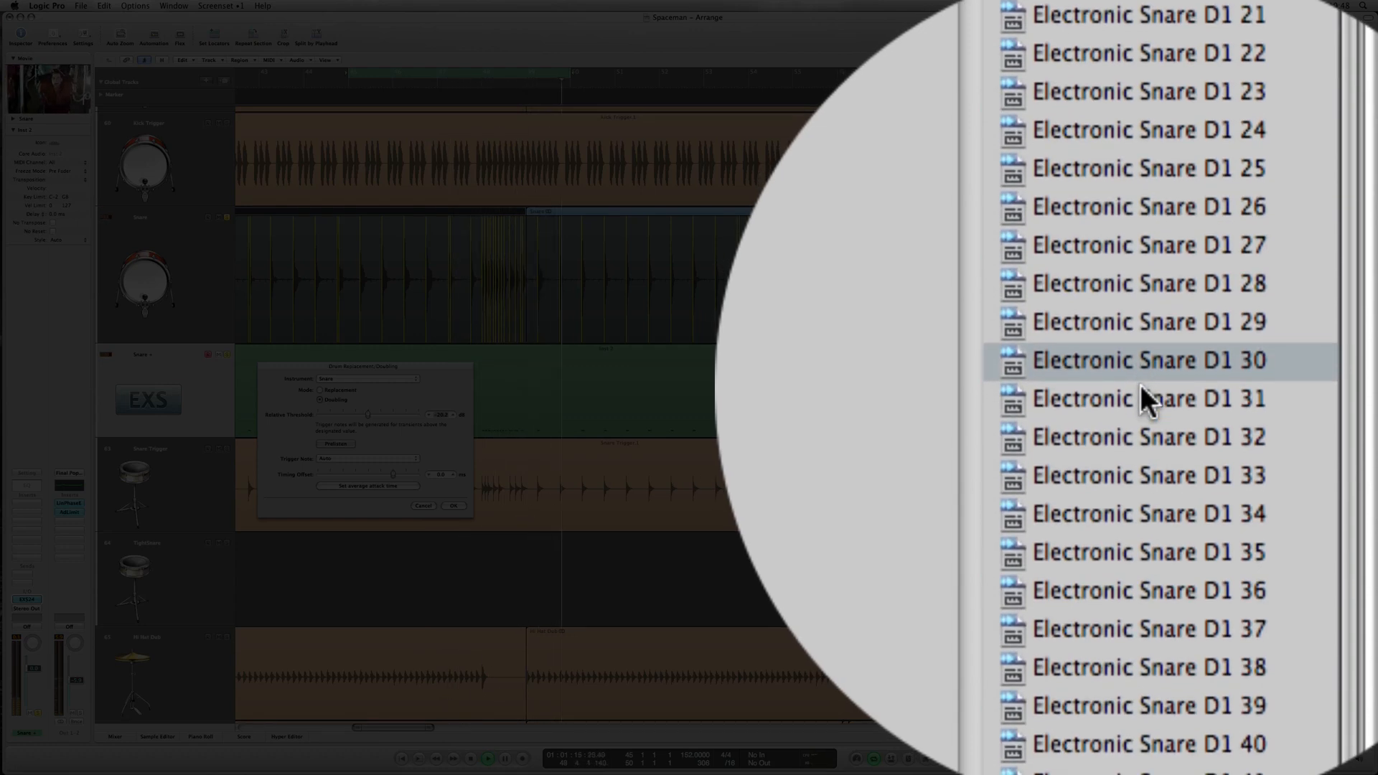
scroll(1141, 385, down, 1)
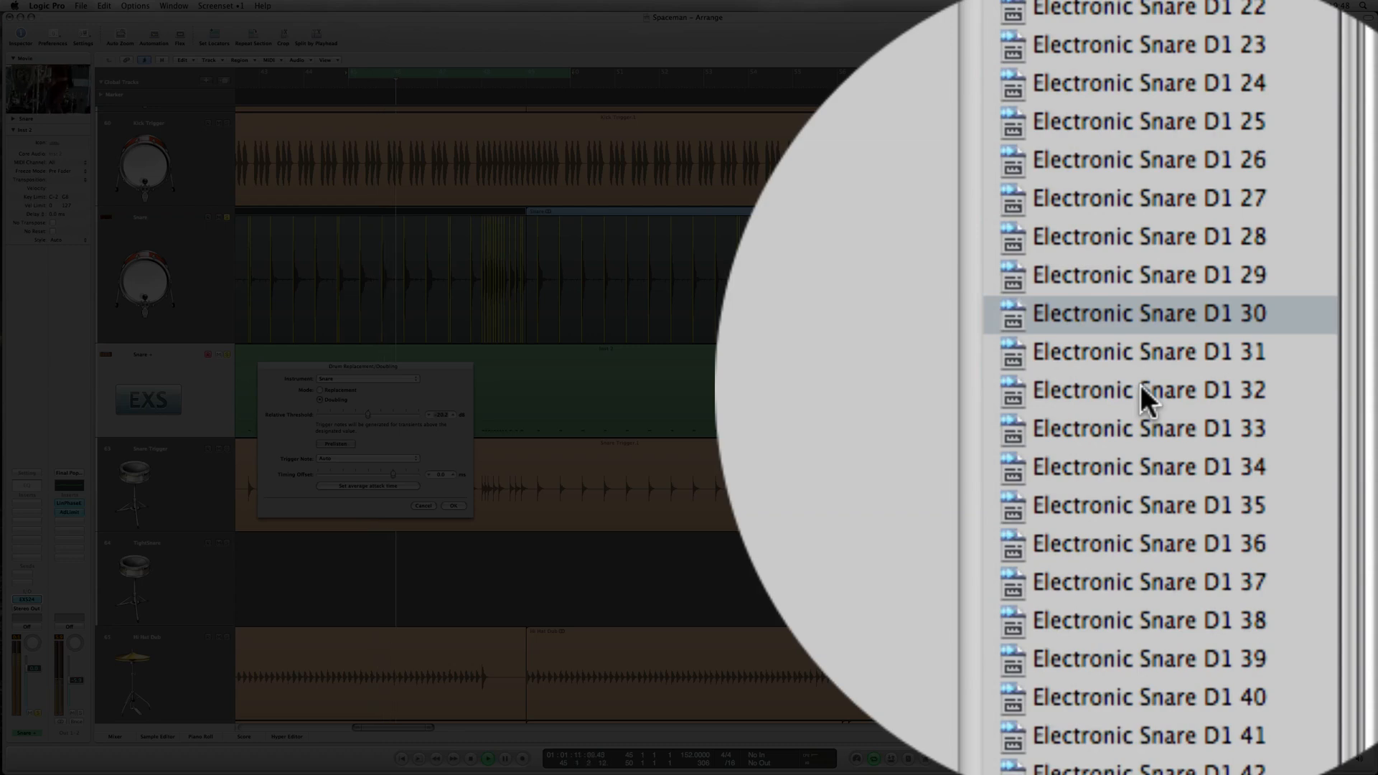
scroll(1140, 385, up, 2)
scroll(1179, 385, up, 5)
scroll(1207, 423, up, 4)
scroll(1229, 423, up, 3)
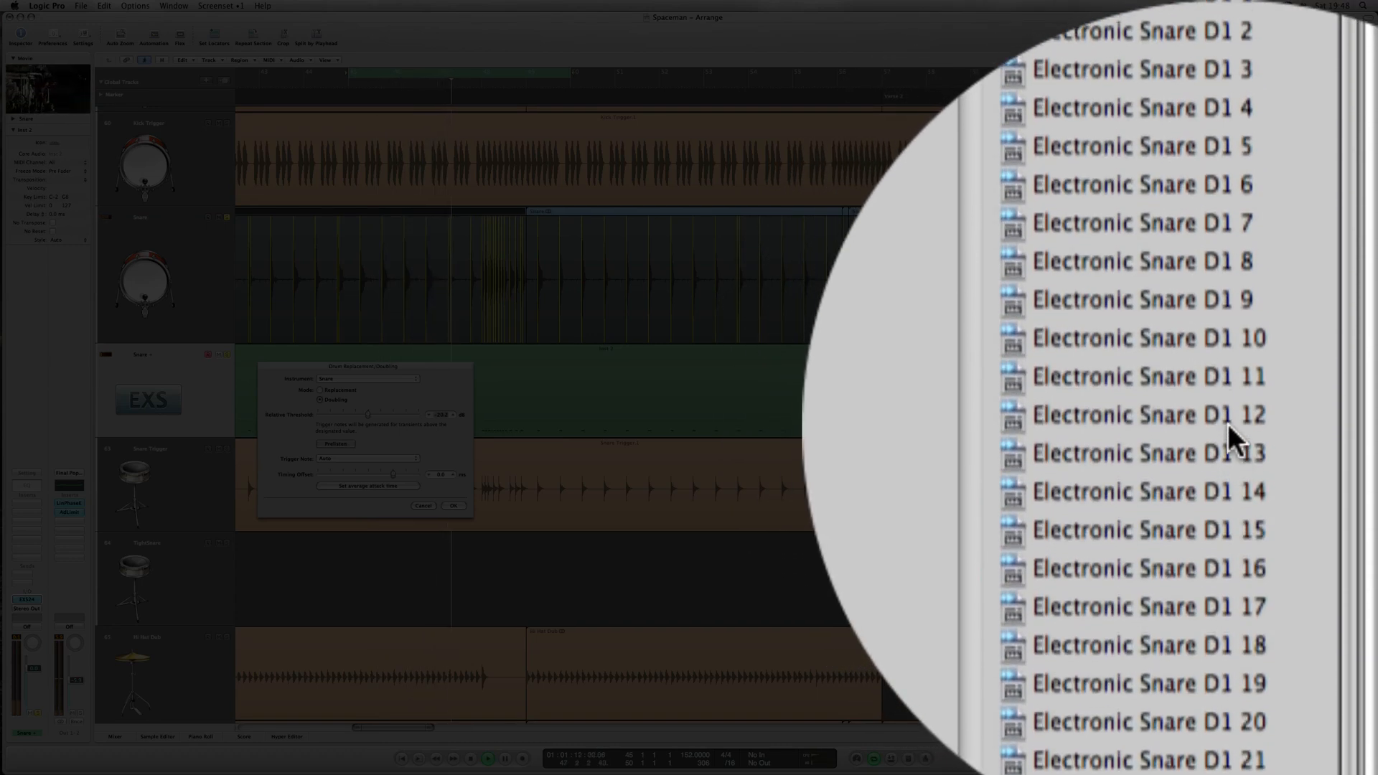
click(1229, 423)
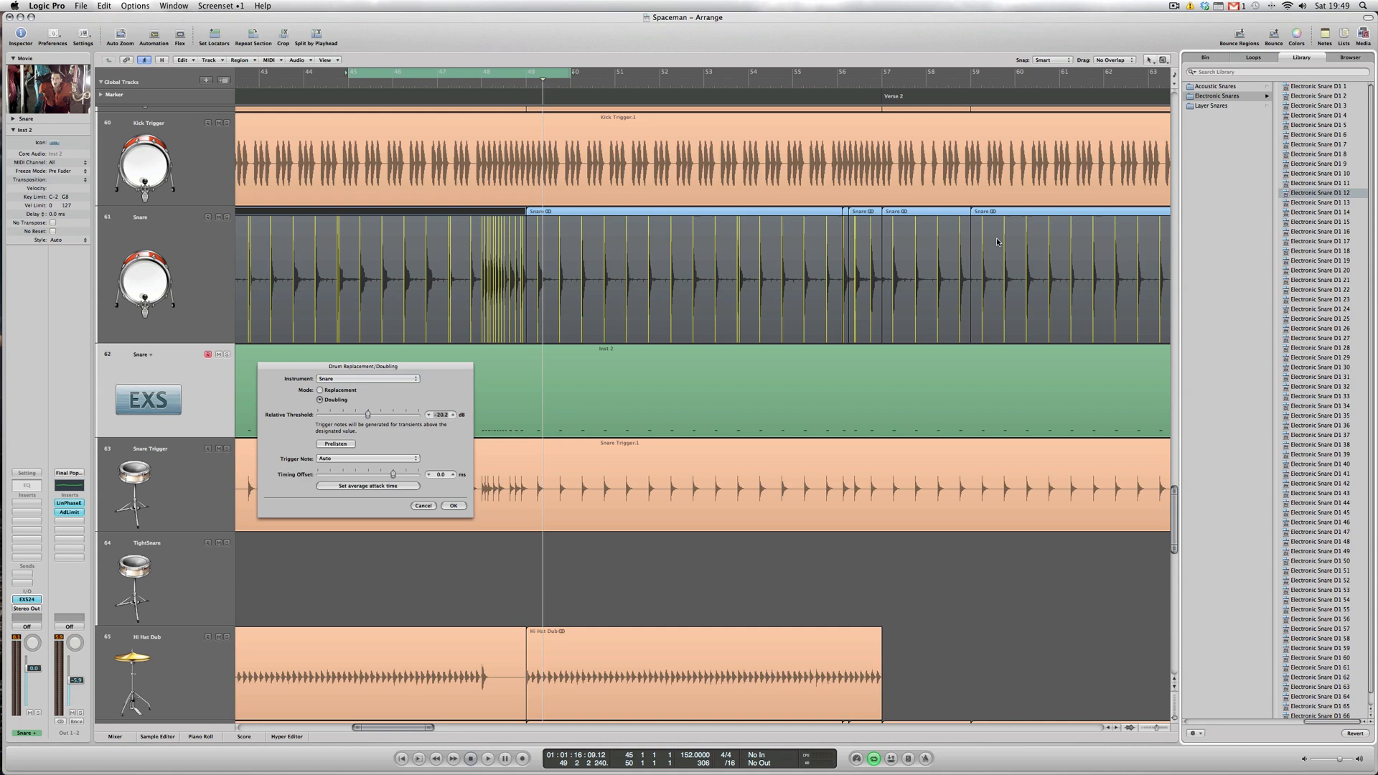
Confirm the snare doubling with OK, then solo the snare tracks and play them back.
click(453, 507)
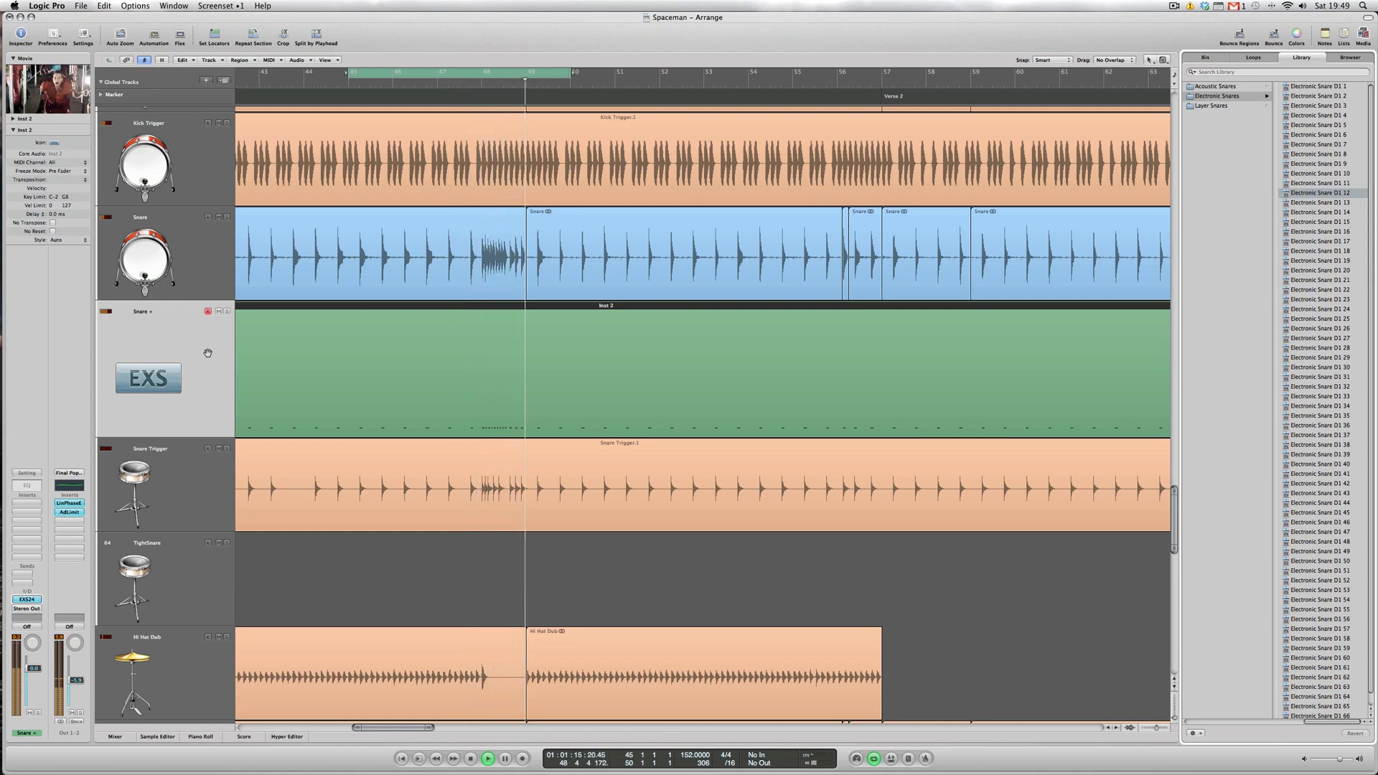
key(space)
click(224, 313)
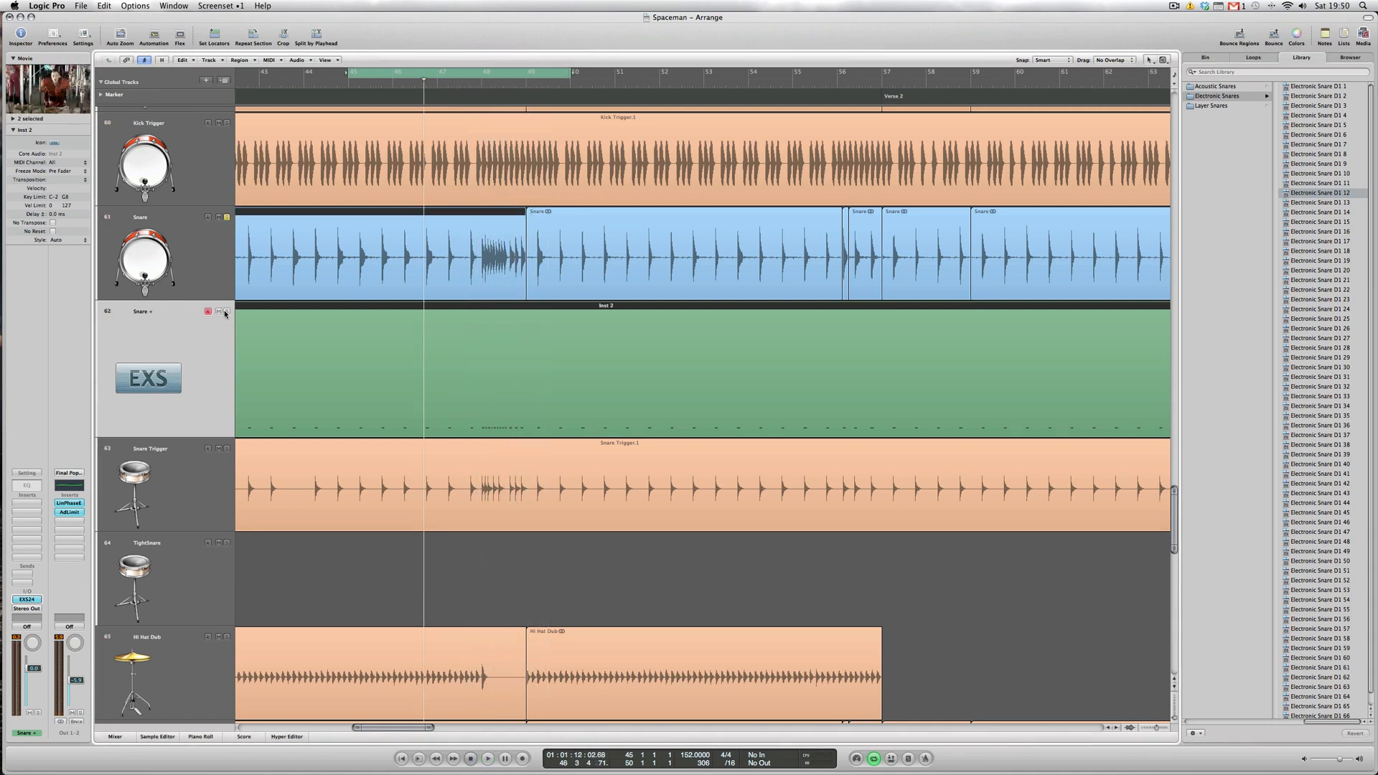
key(space)
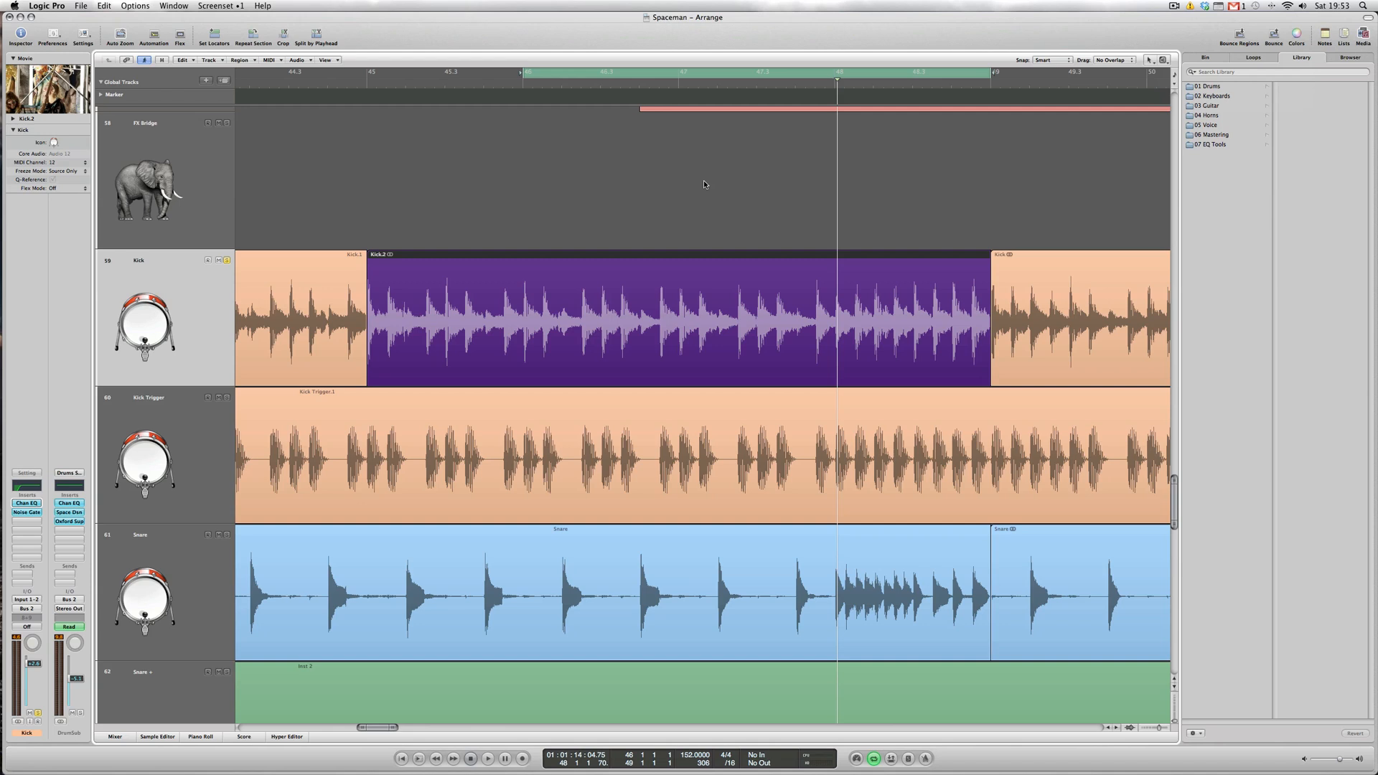
Play and stop the Kick track's middle region, then bring up the Track menu.
key(space)
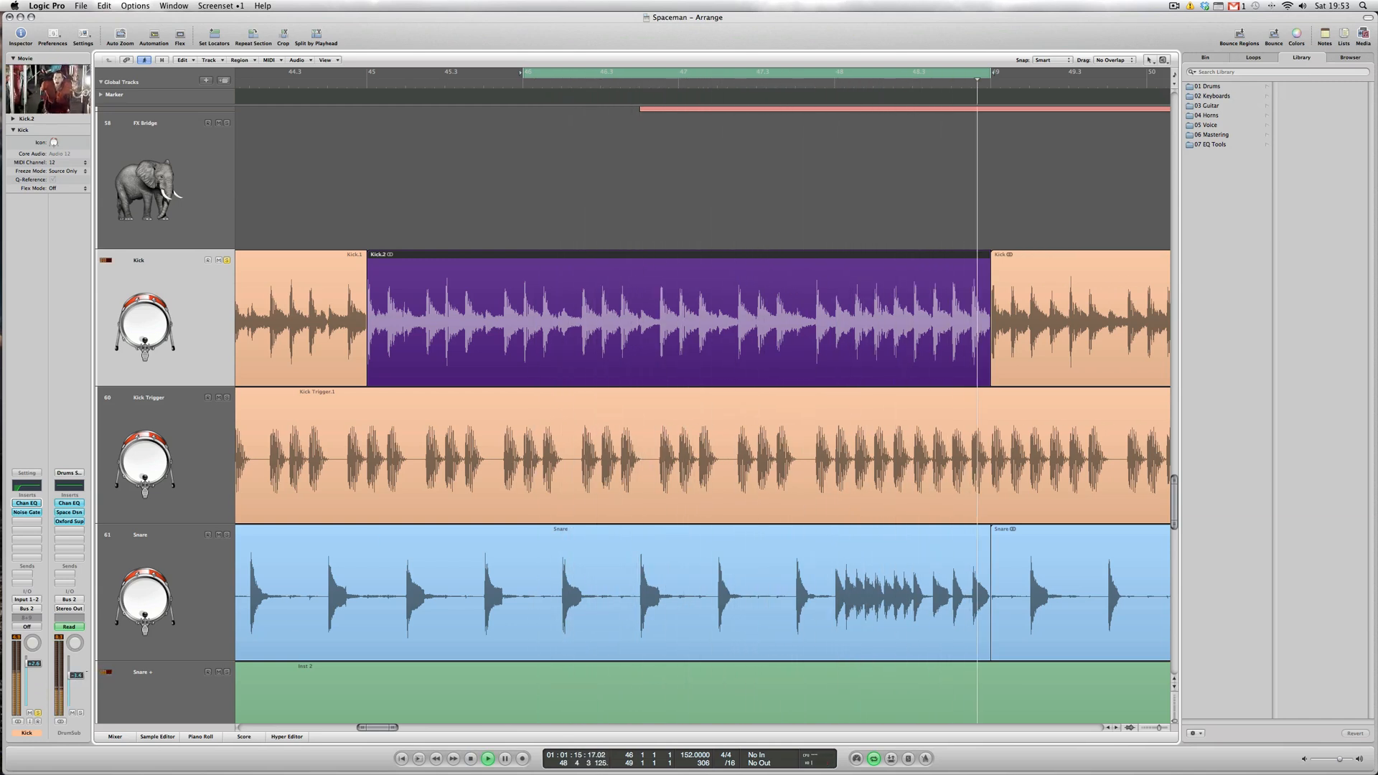
key(space)
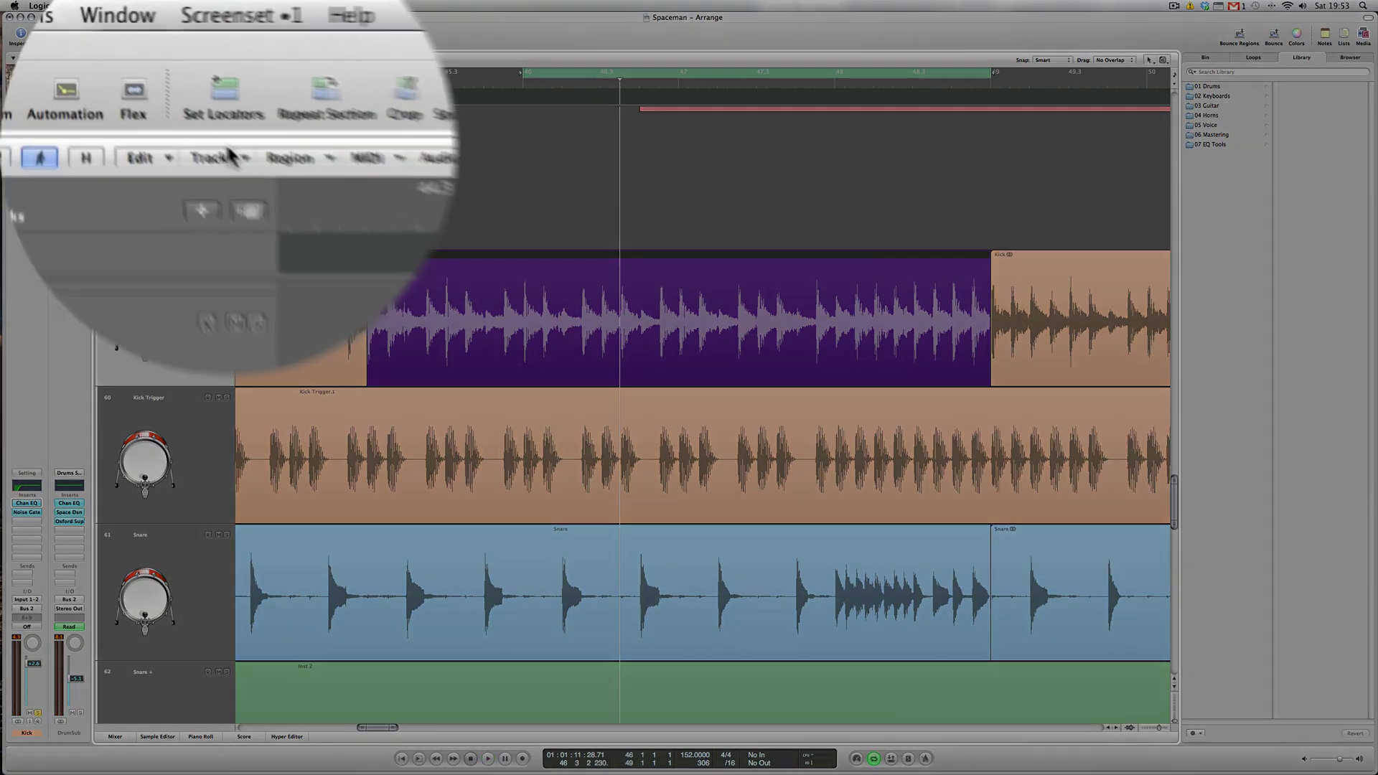
click(210, 59)
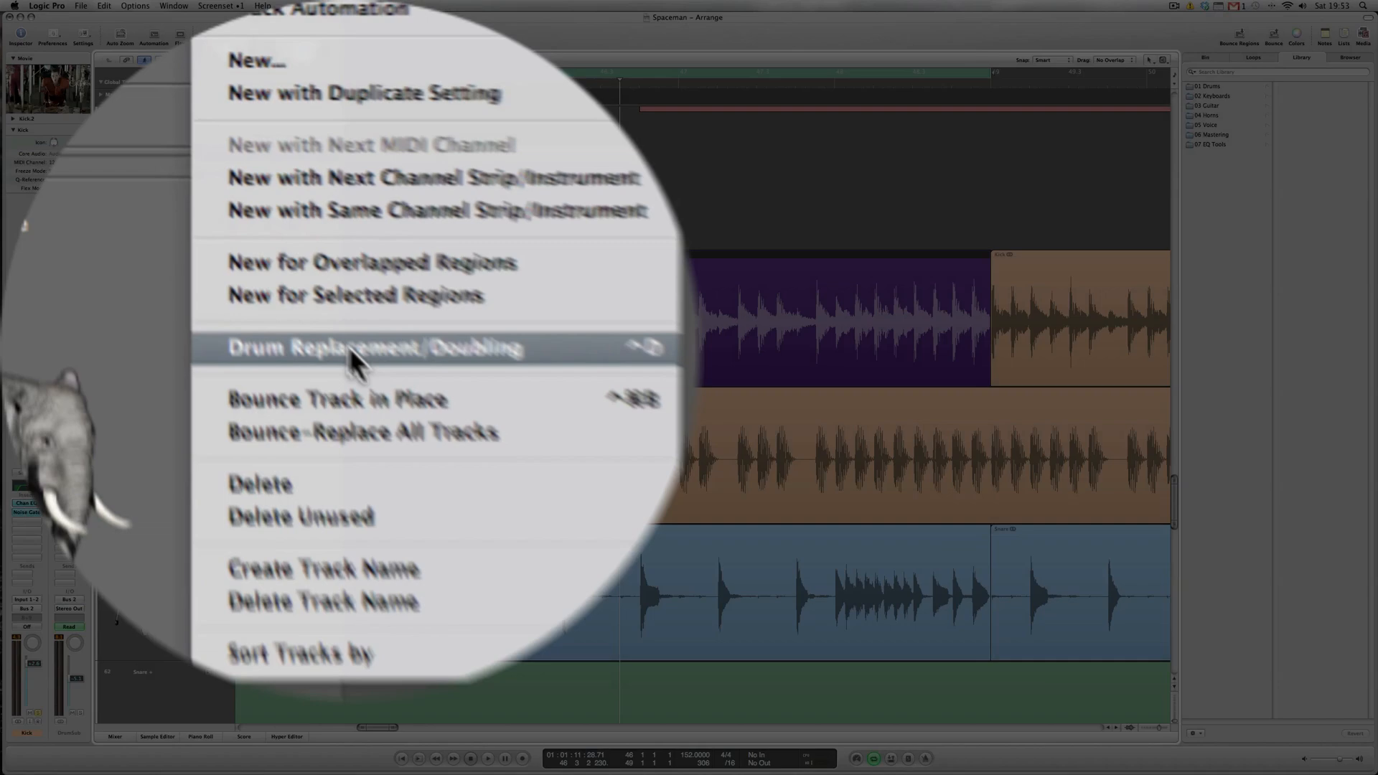
Set Instrument to Kick in Replacement mode at about −13.6 dB threshold and prelisten the result.
click(432, 431)
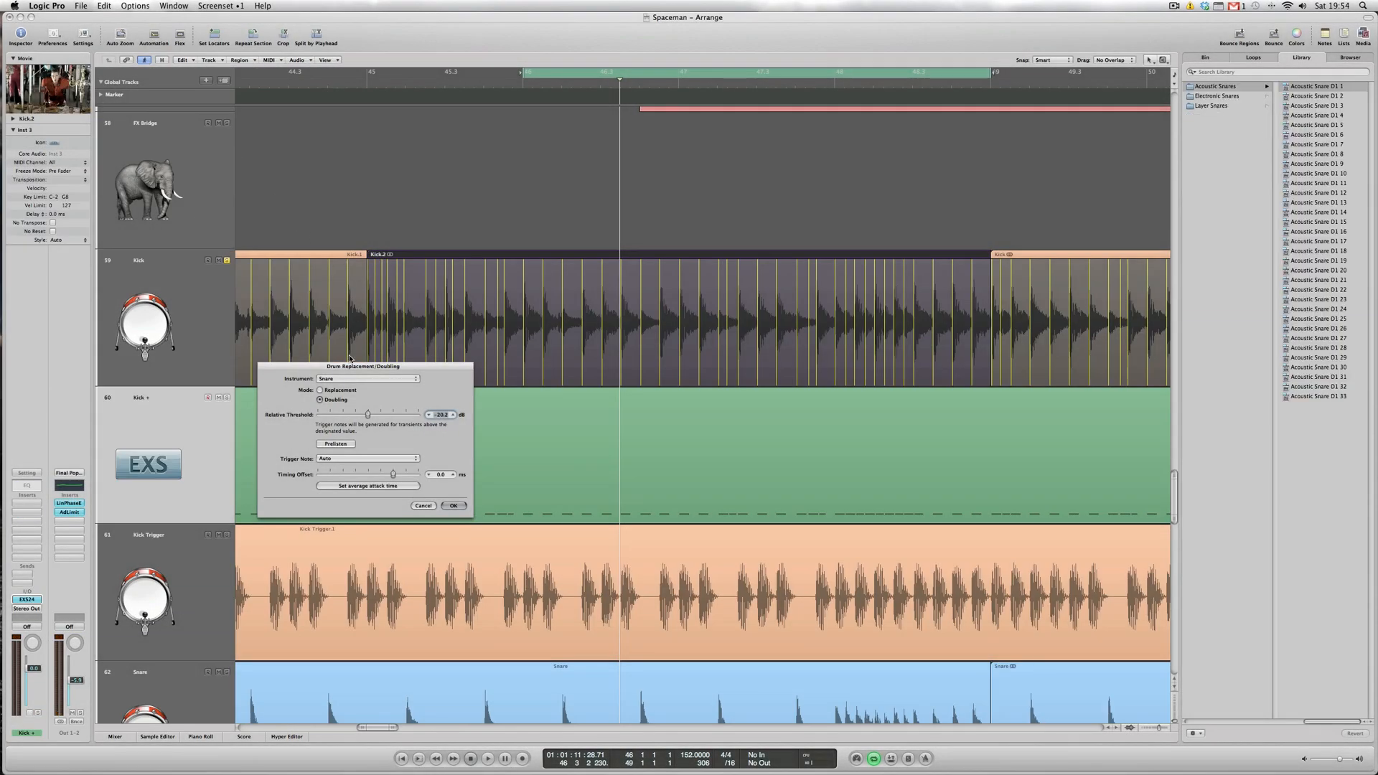
drag(345, 362, 348, 359)
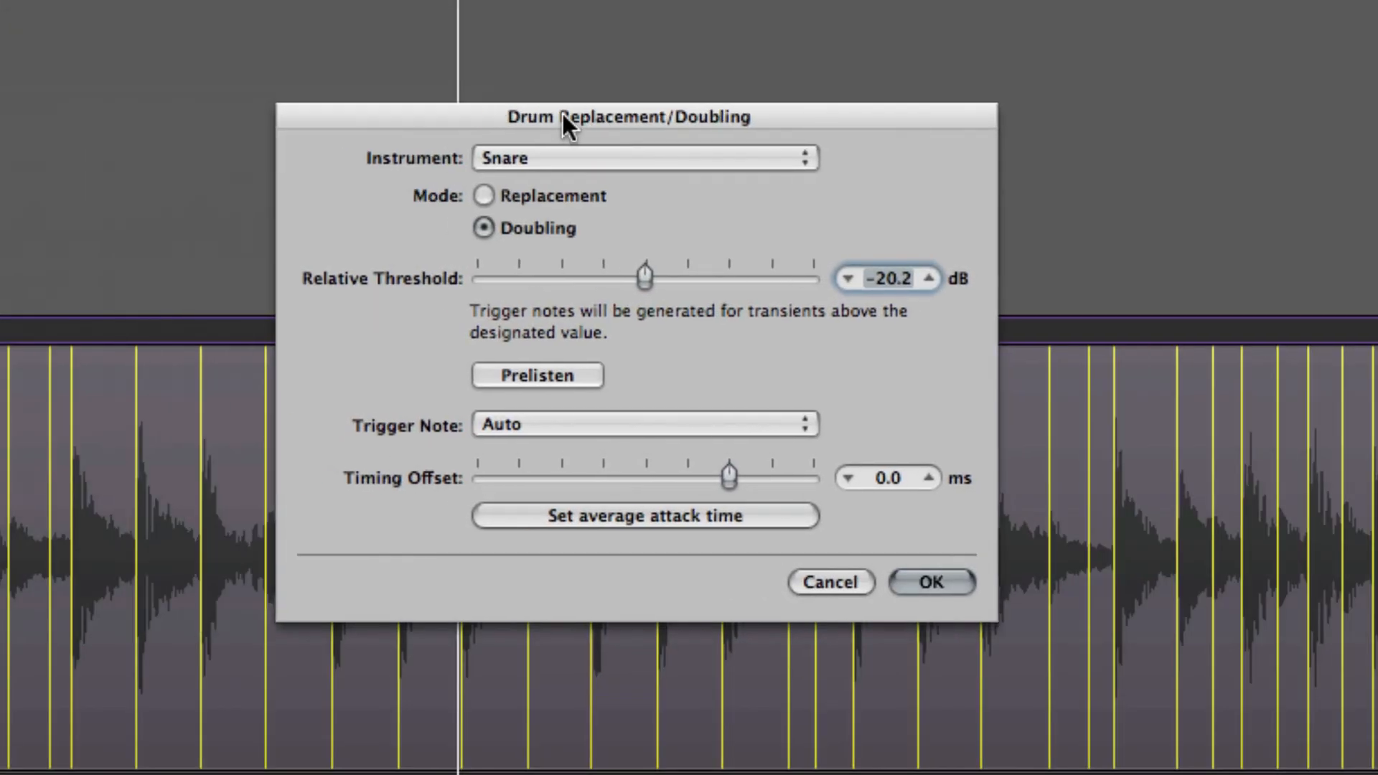
click(594, 164)
text(-12)
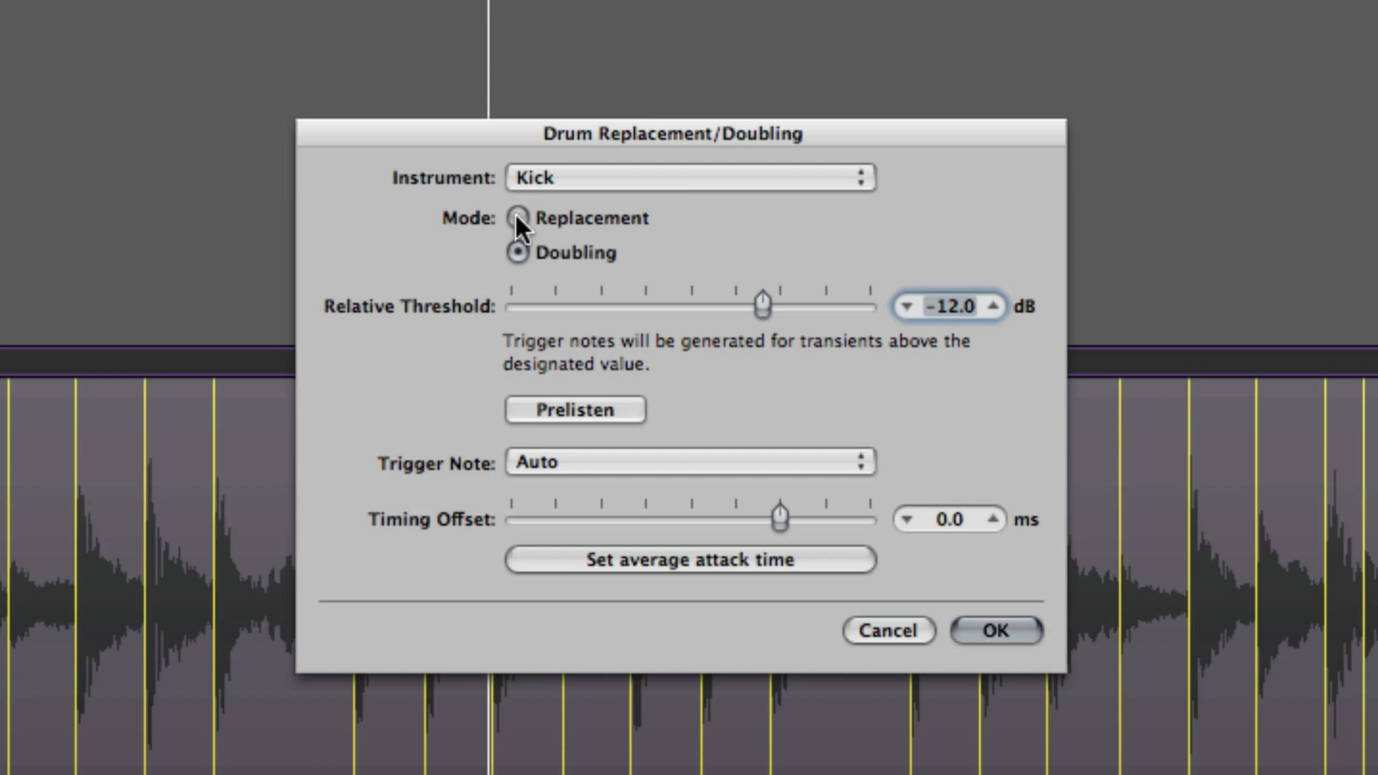
click(517, 217)
mouse_move(760, 304)
mouse_down()
mouse_move(721, 376)
mouse_move(742, 375)
mouse_up()
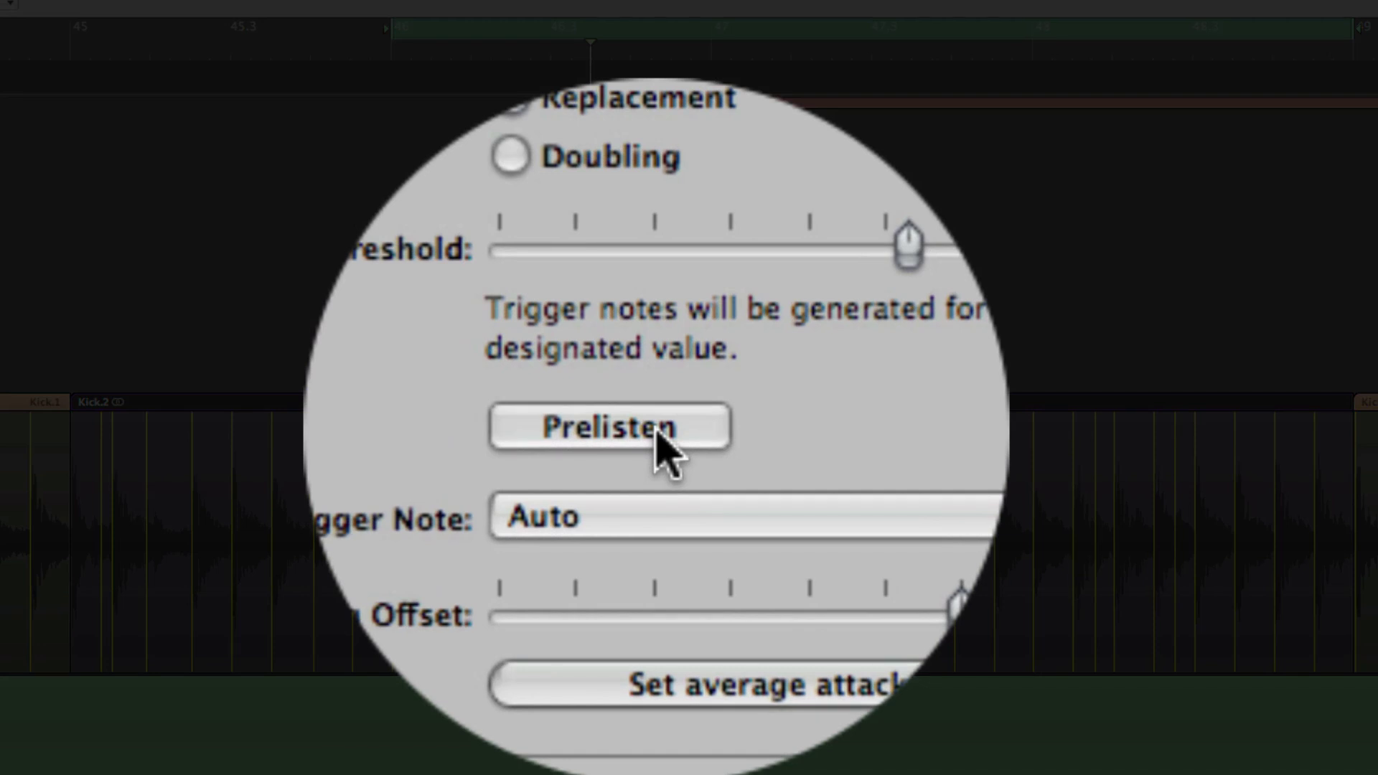
click(657, 431)
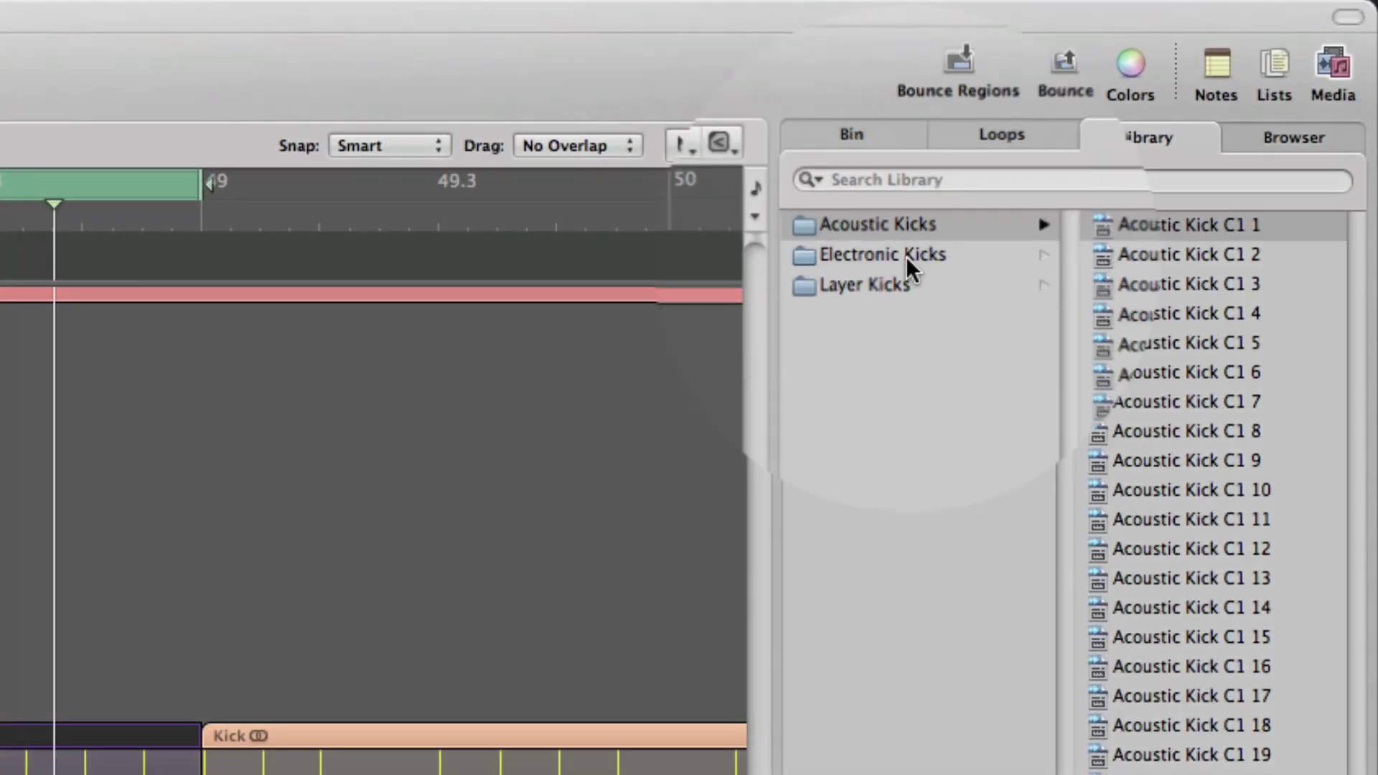
Audition Electronic Kicks C1 2, C1 7 and C1 15, then choose Electronic Kick C1 22.
click(907, 262)
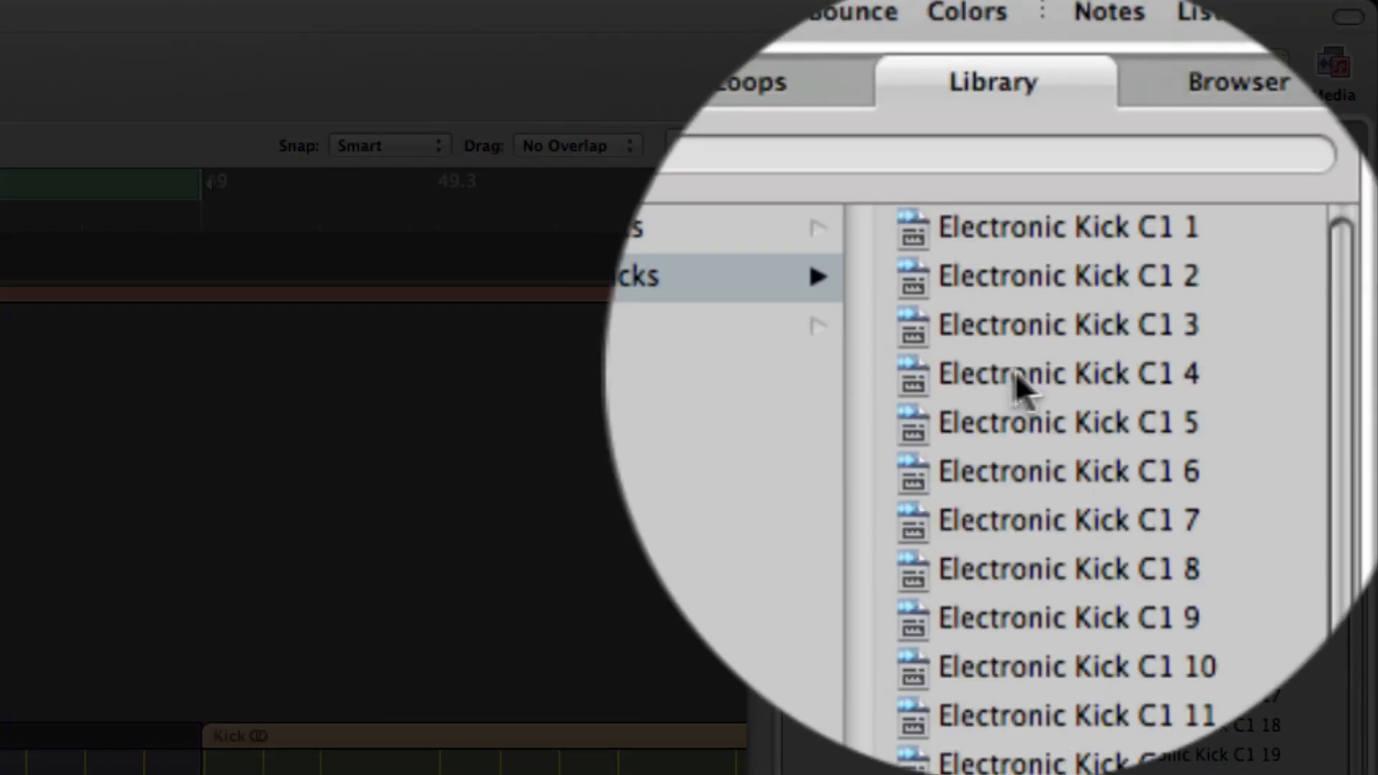
click(1026, 371)
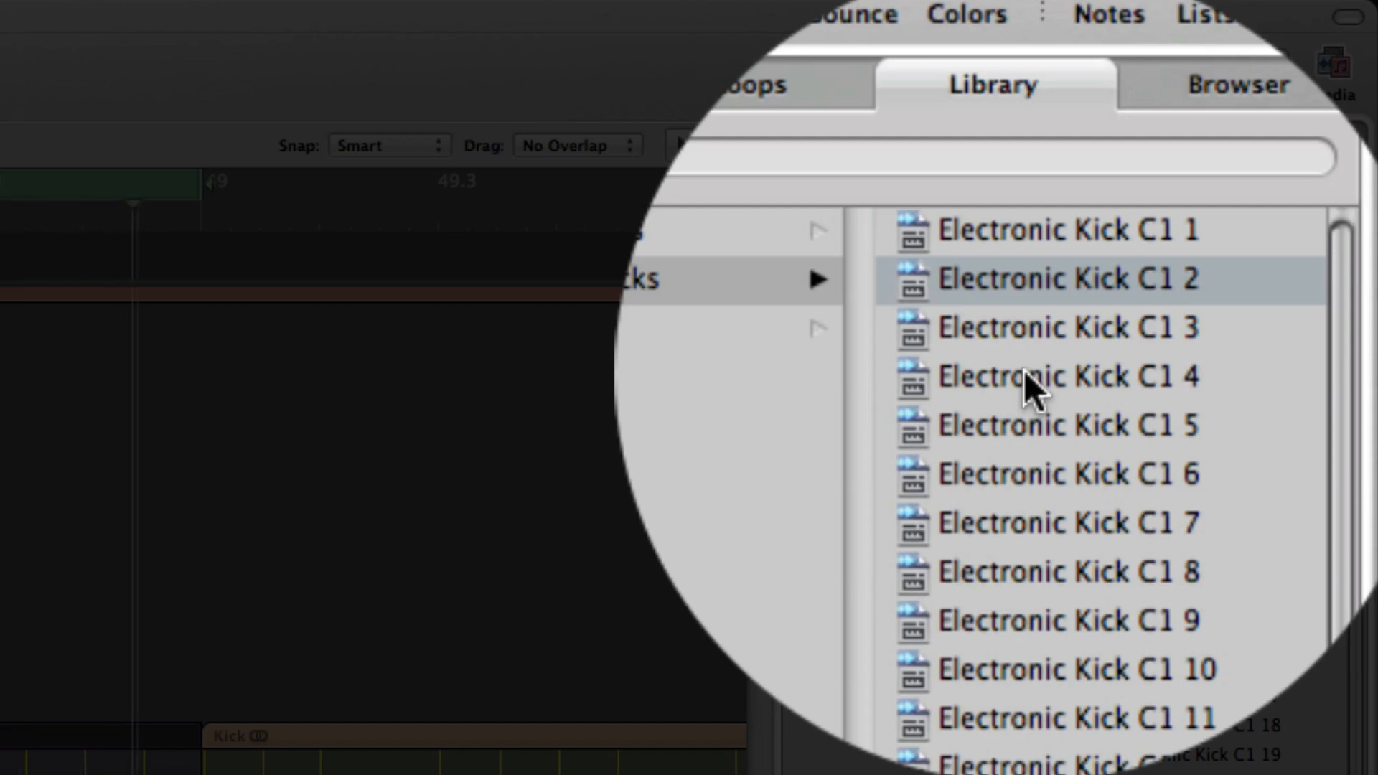
click(1025, 402)
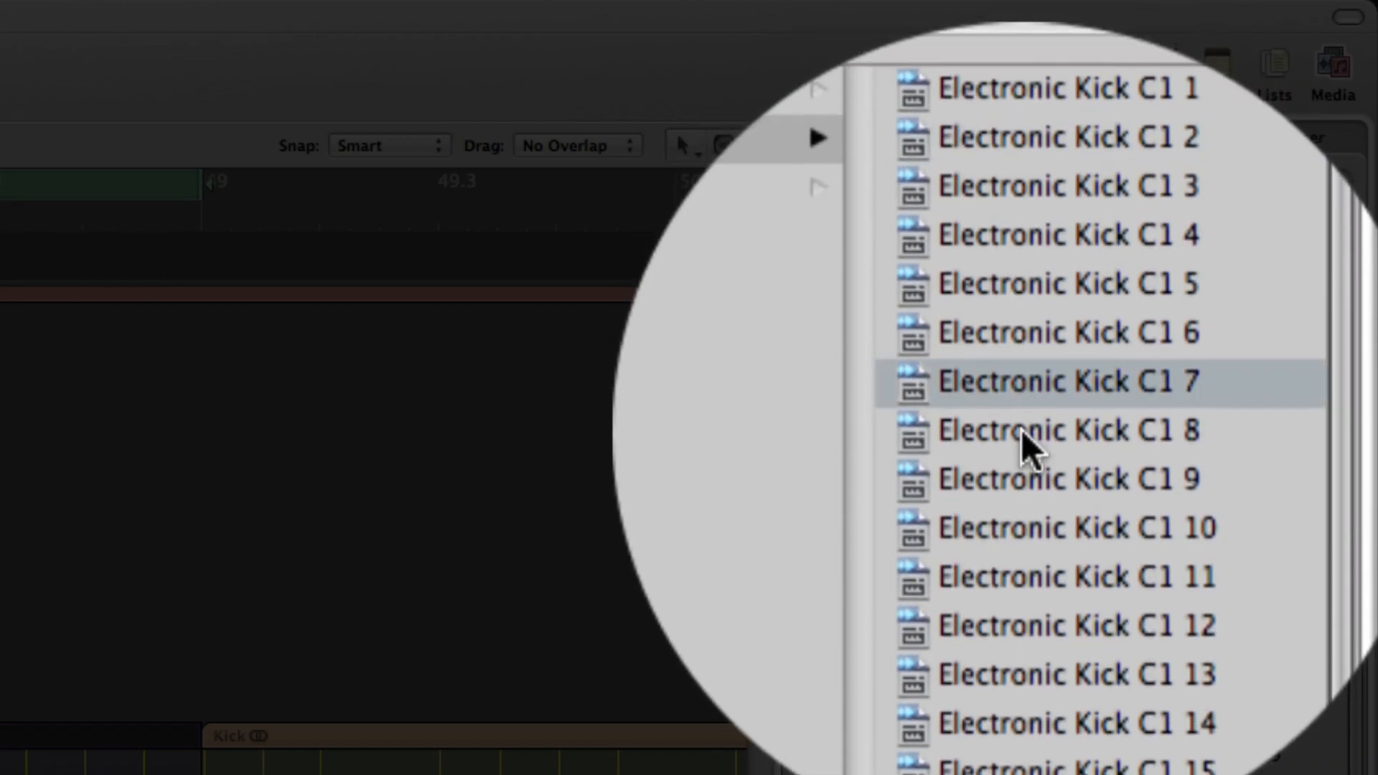
click(1022, 644)
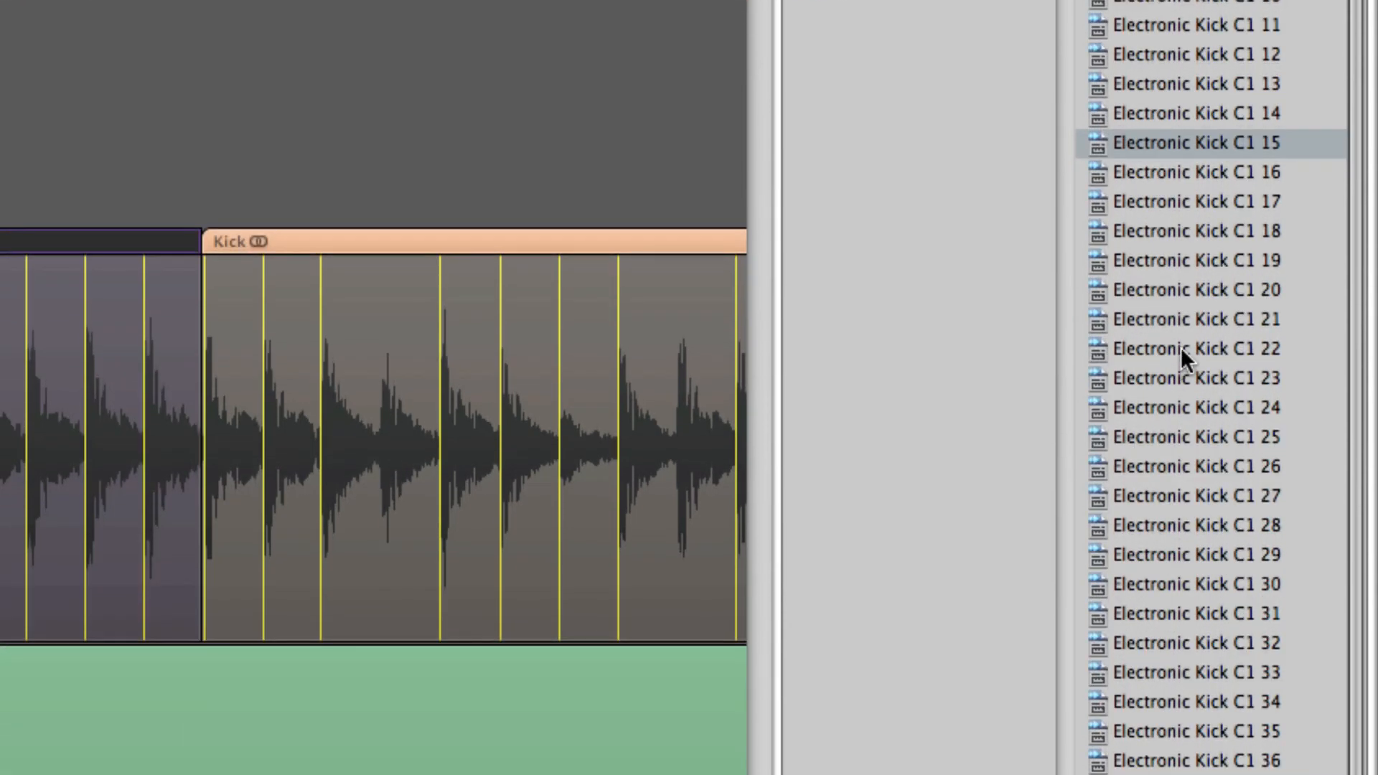
click(1181, 348)
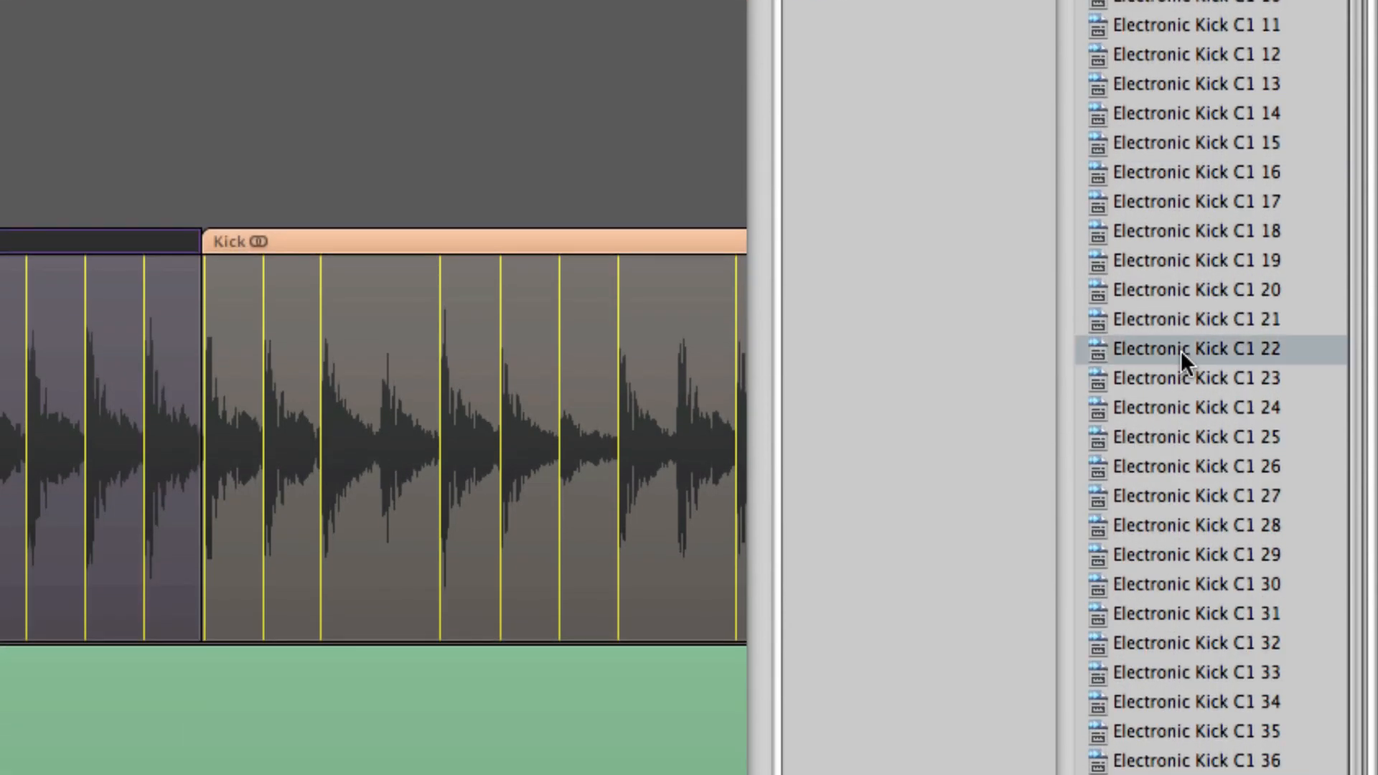